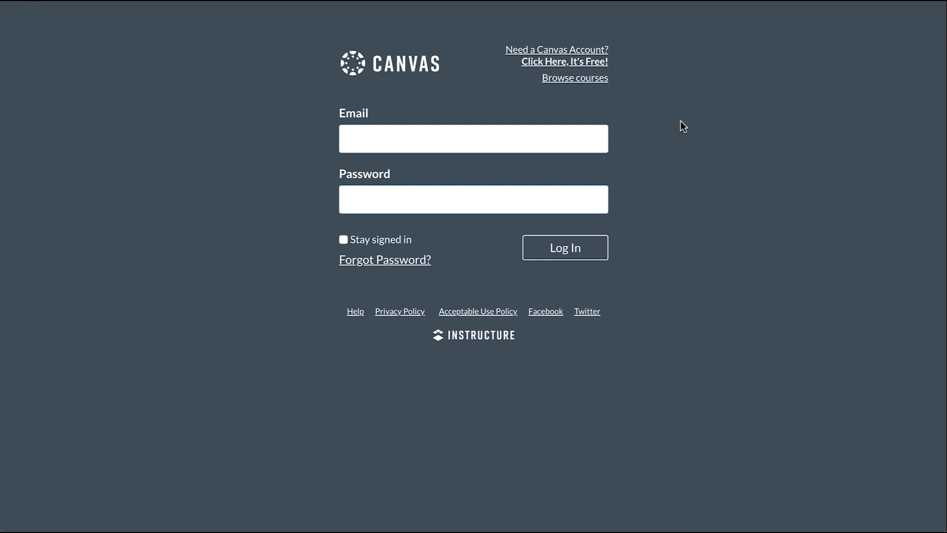
# - Select the Email field on the Canvas sign-in page to enter the login address
pyautogui.click(604, 140)
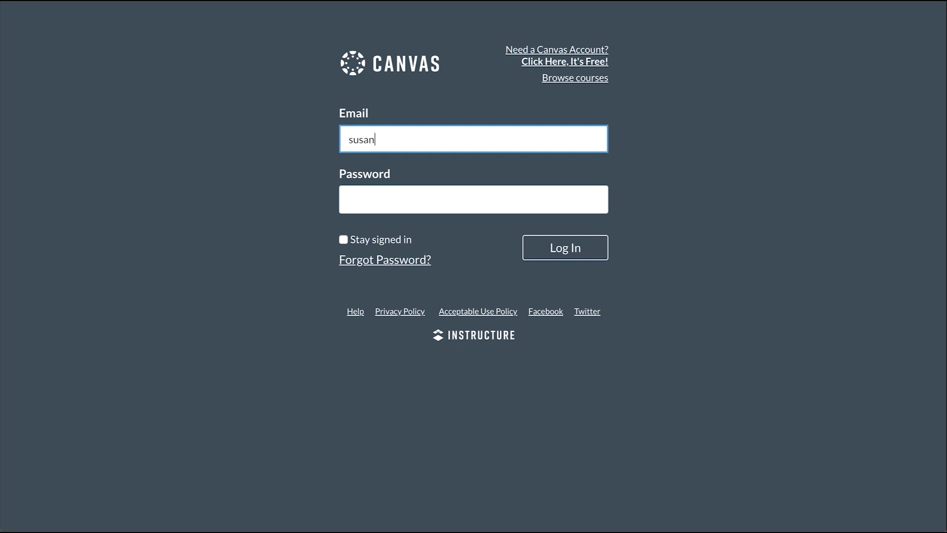
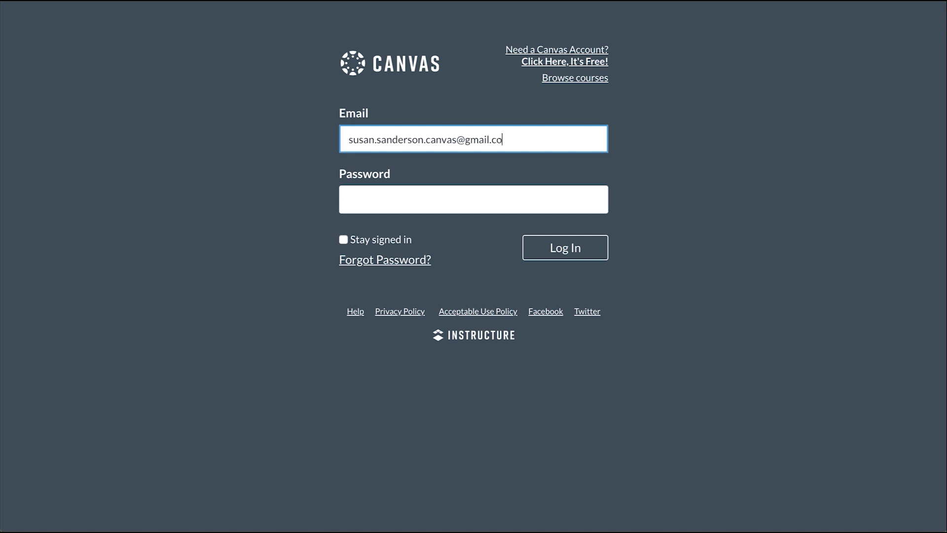
# - Enter the password, then go to the free sign-up page and open the parent form
pyautogui.press('Tab')
pyautogui.write('••••••••••')
pyautogui.click(670, 153)
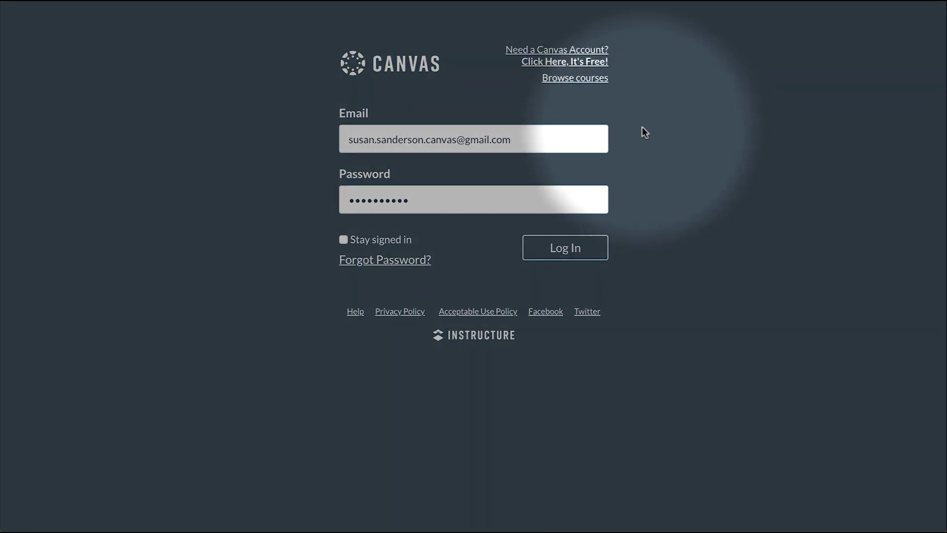
pyautogui.click(603, 63)
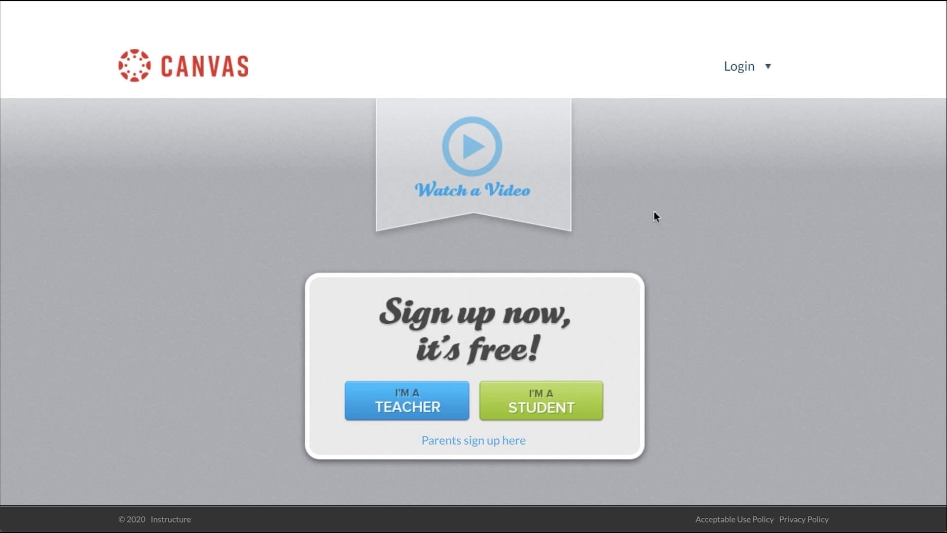
pyautogui.click(496, 441)
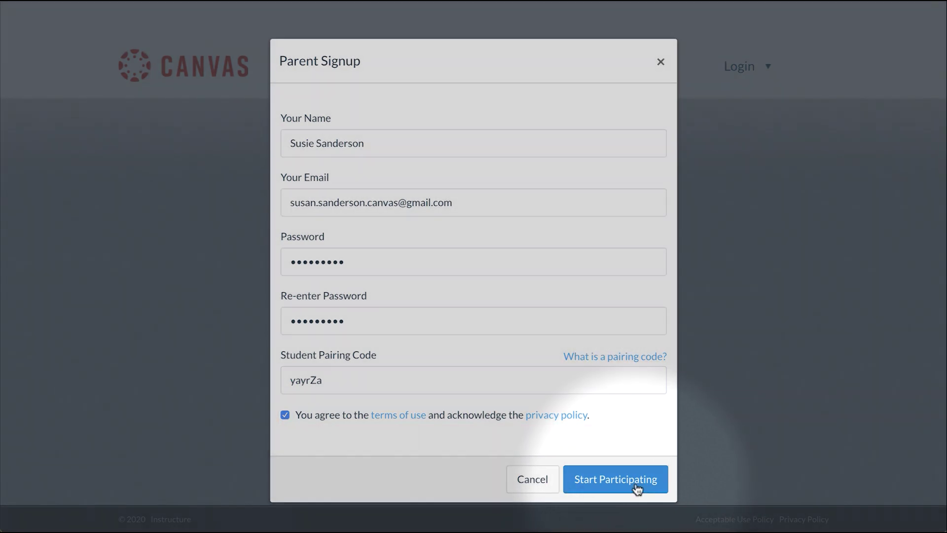
# - Submit the parent observer registration and land on a dashboard showing Biology 101
pyautogui.click(639, 485)
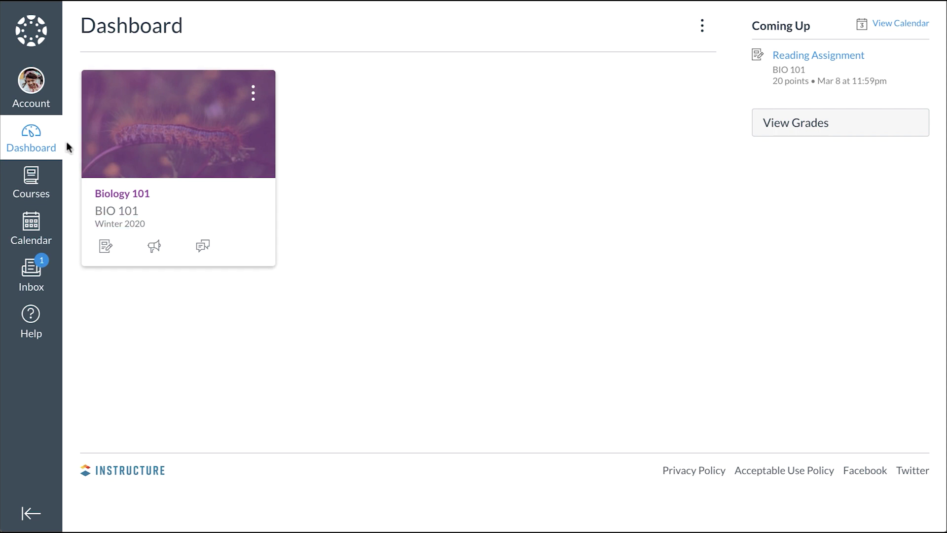
# - Go through Account and Settings to the Observing page listing the three observed students
pyautogui.click(31, 87)
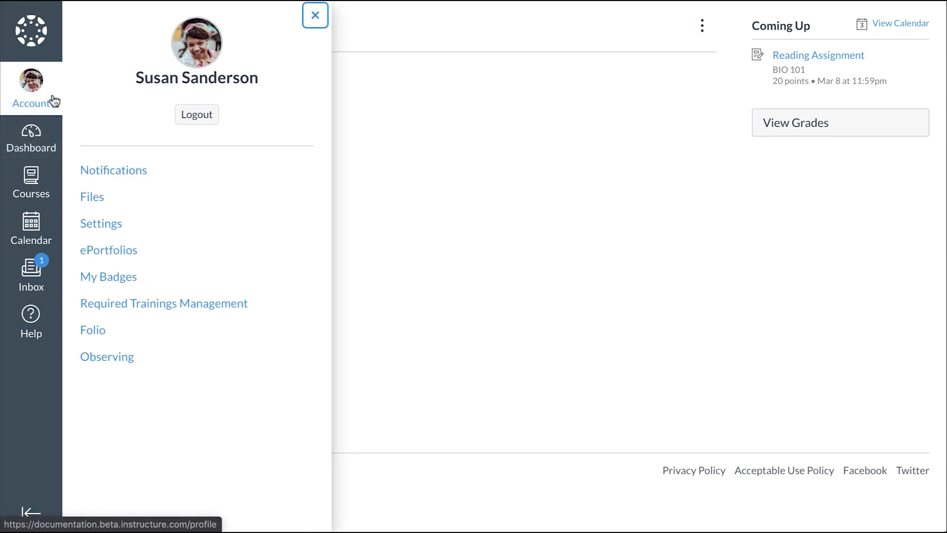
pyautogui.click(96, 224)
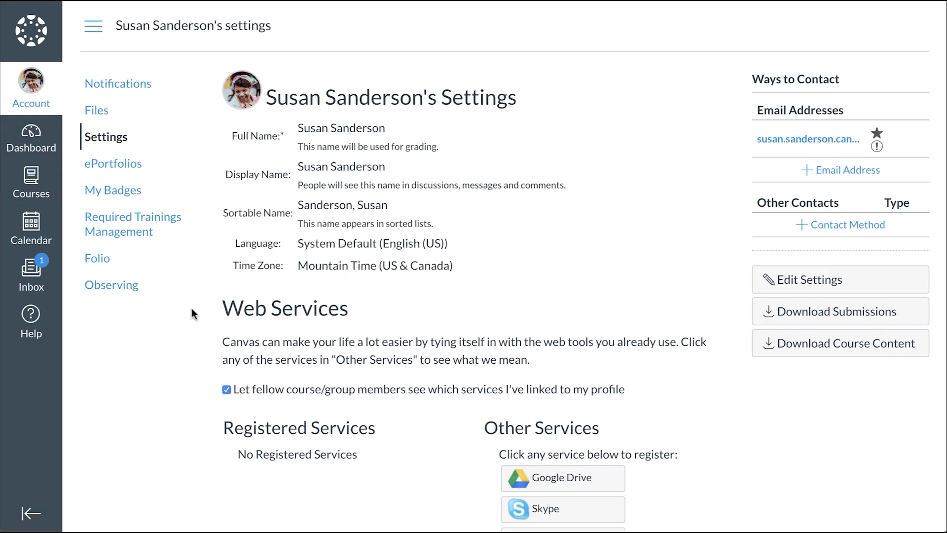
pyautogui.click(111, 284)
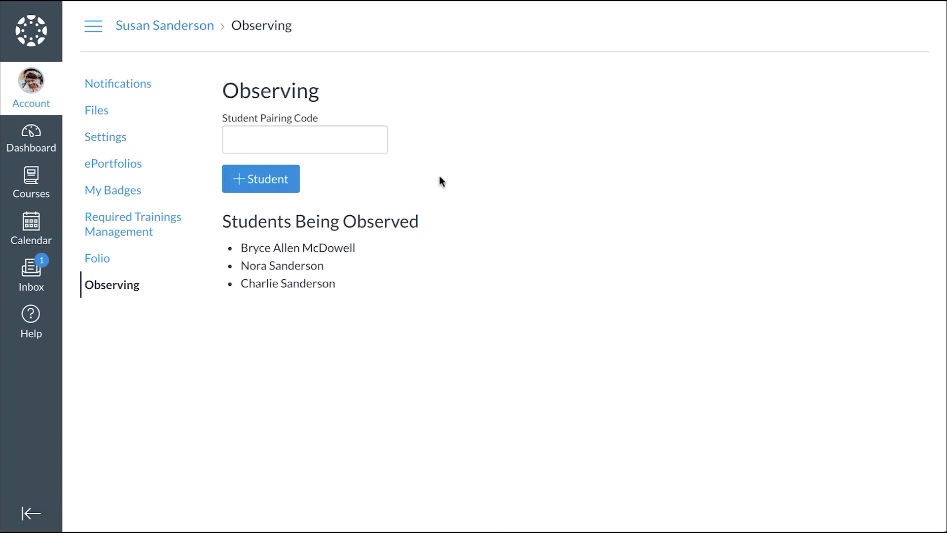
pyautogui.click(375, 143)
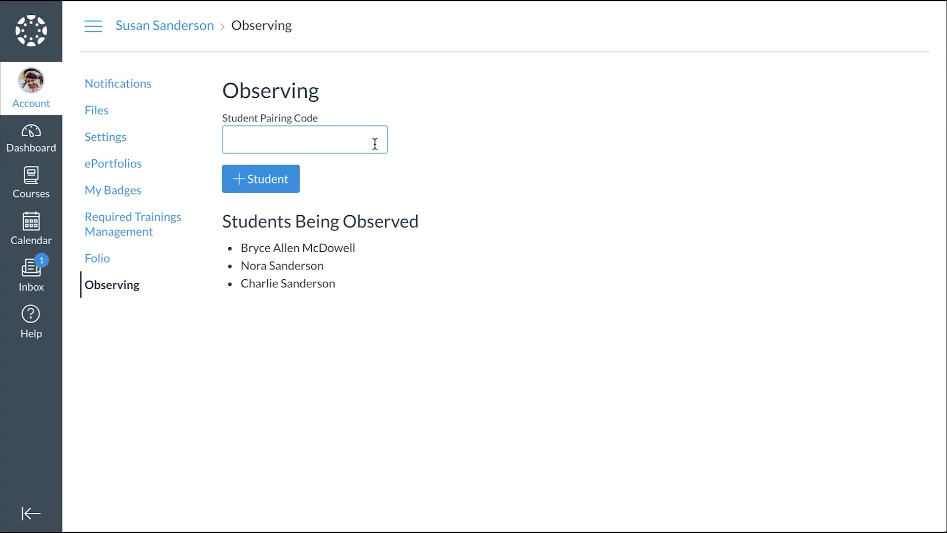
pyautogui.click(288, 191)
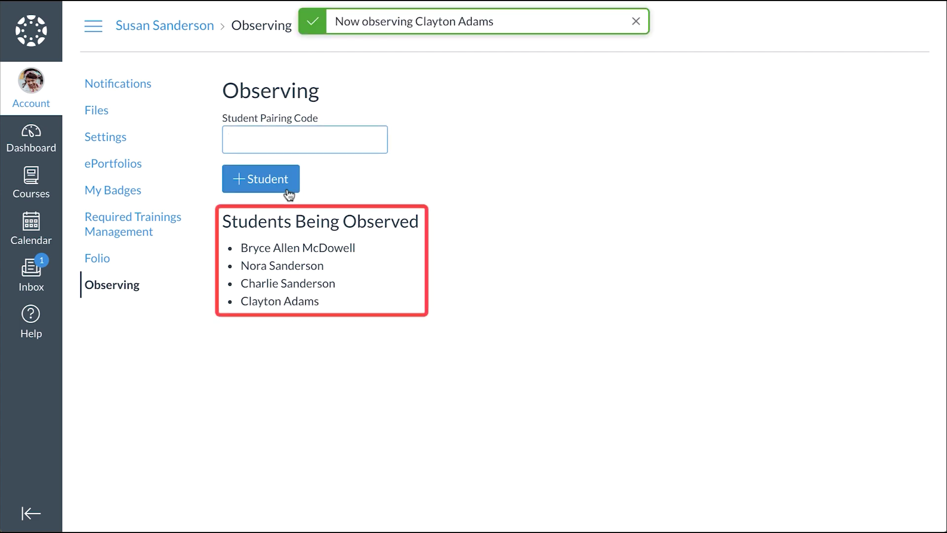